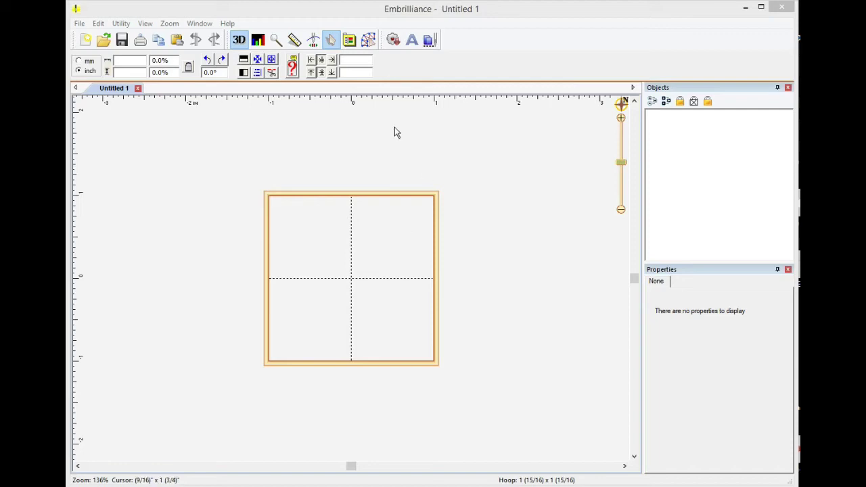
# - Switch the Program Preferences hoop format to DST, then bring up the hoop frames photo
pyautogui.click(350, 42)
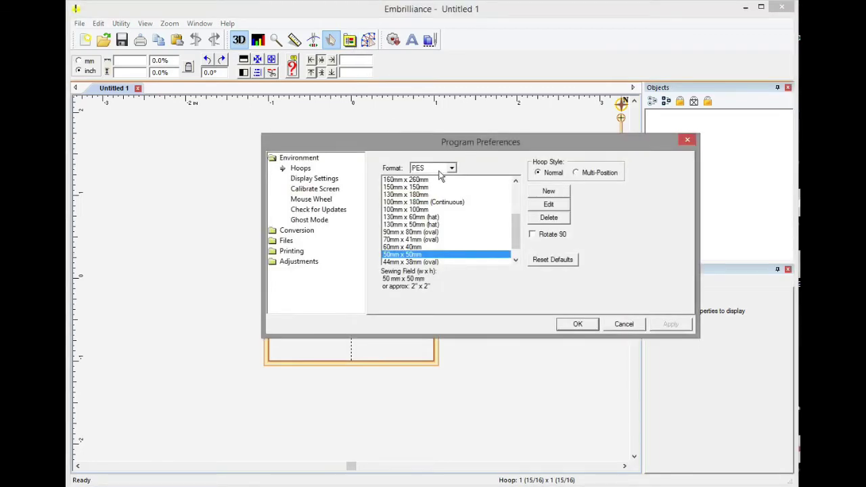
pyautogui.click(451, 168)
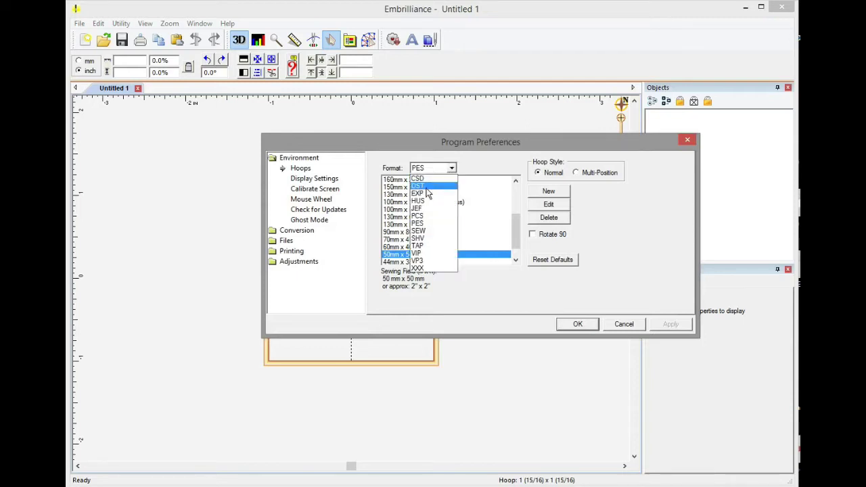
pyautogui.click(426, 187)
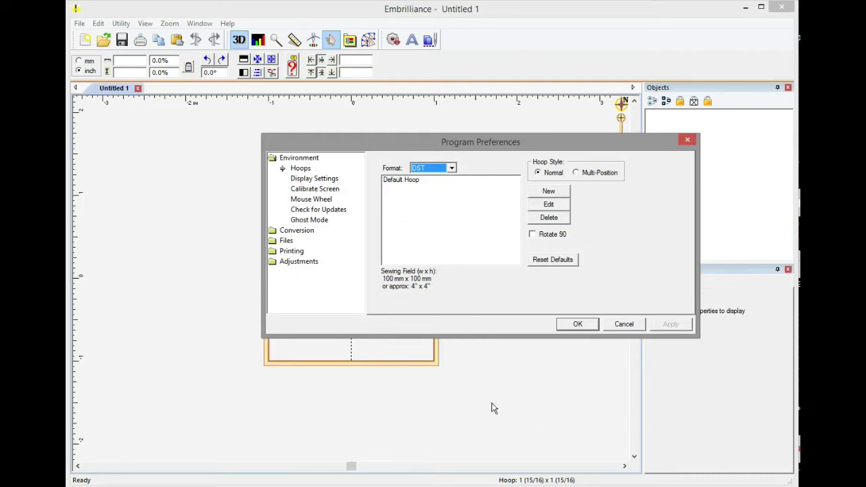
pyautogui.hotkey('alt', 'Tab')
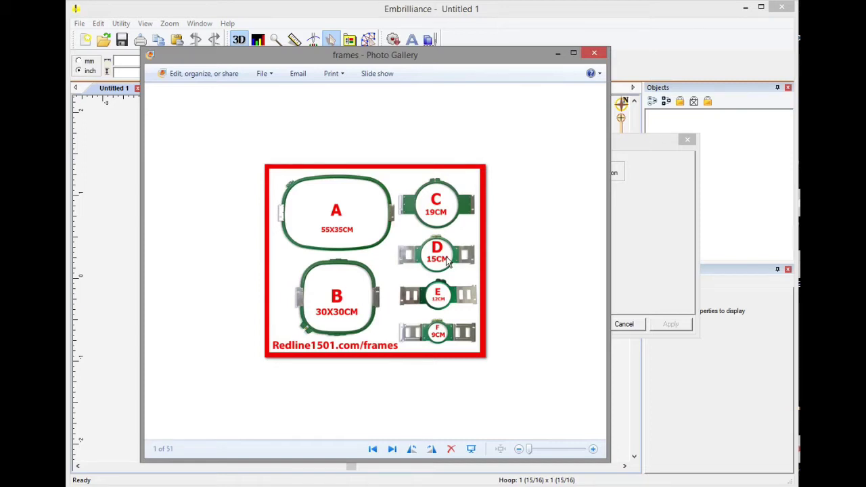
# - Reopen Program Preferences with DST as the hoop format and begin a new hoop
pyautogui.click(559, 54)
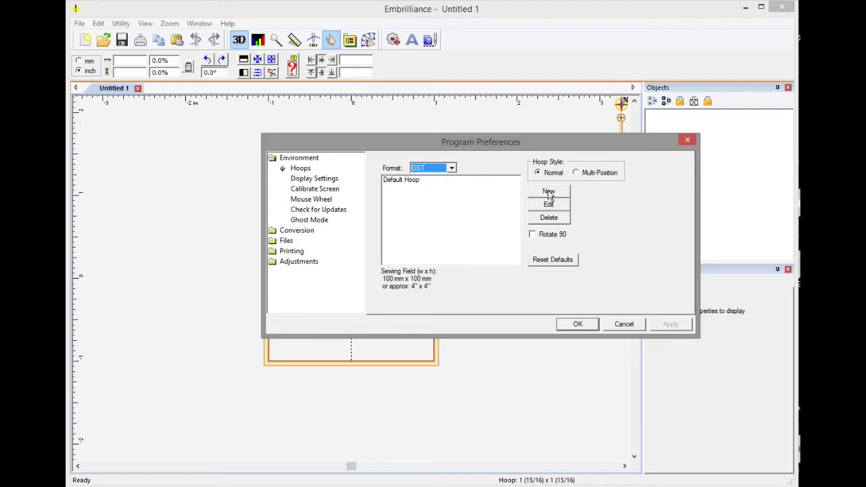
pyautogui.click(623, 326)
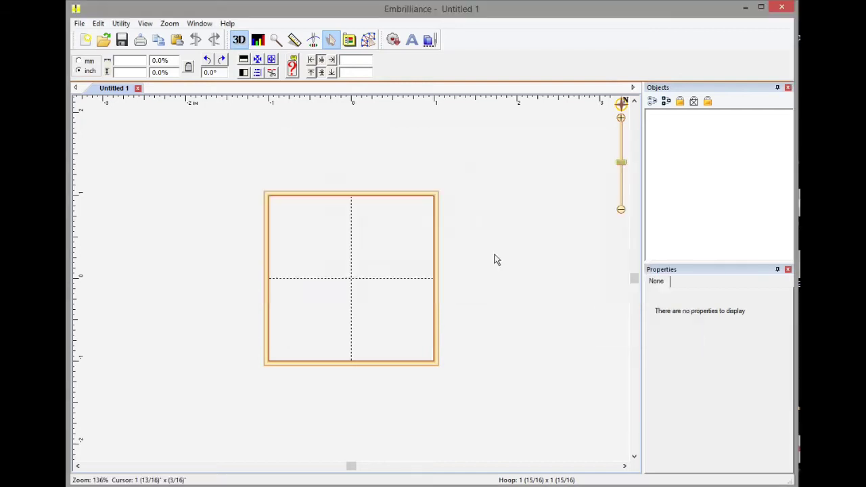
pyautogui.click(349, 40)
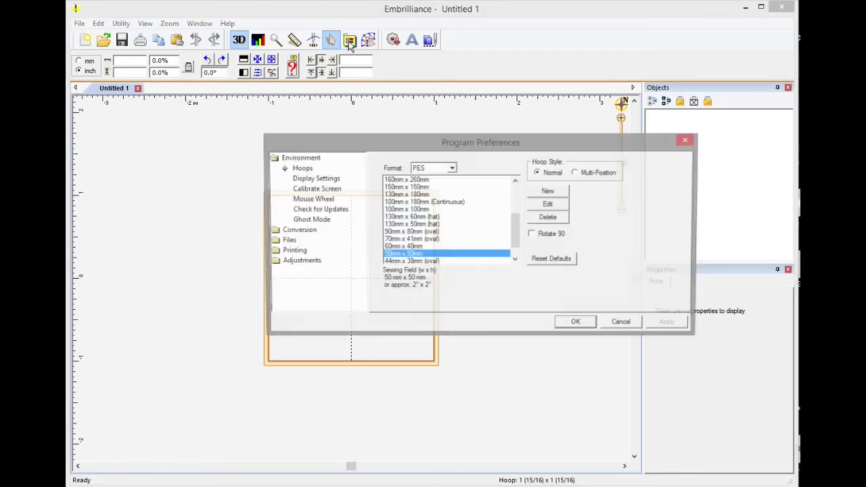
pyautogui.click(452, 168)
pyautogui.click(445, 186)
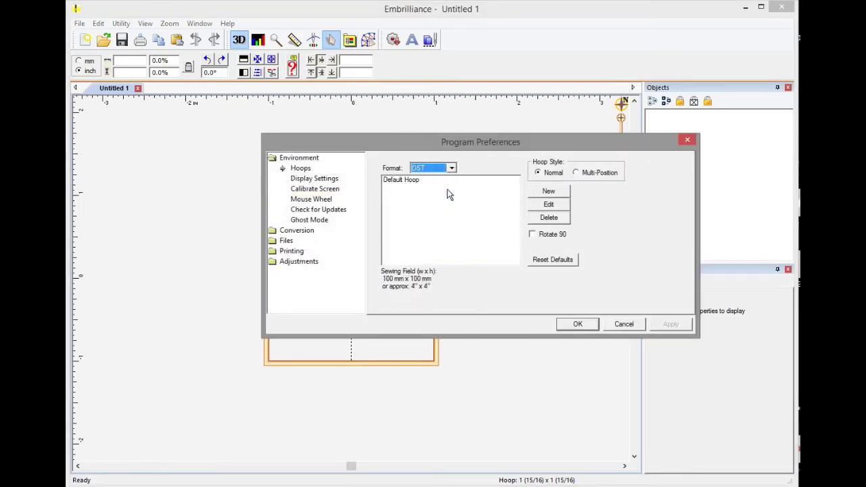
pyautogui.click(549, 192)
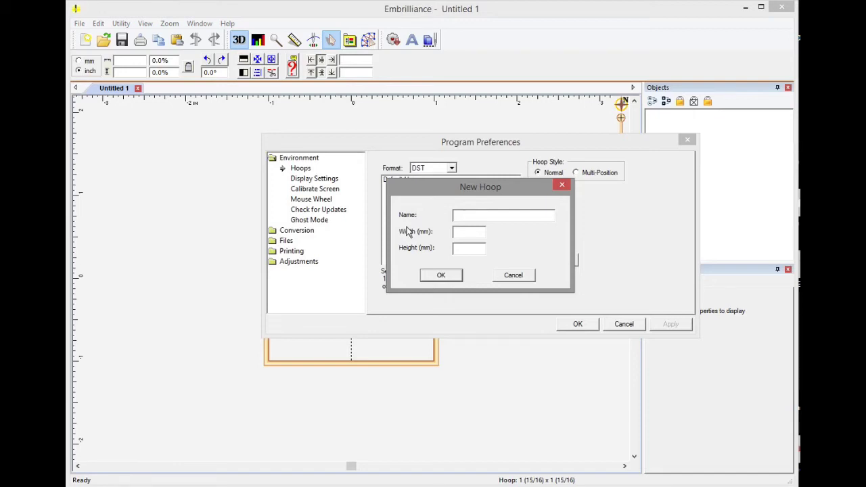
# - Create the DST hoop 'A Oval', width 535 mm and height 335 mm
pyautogui.write('A Oval')
pyautogui.click(468, 235)
pyautogui.write('535')
pyautogui.click(468, 246)
pyautogui.write('335')
pyautogui.click(440, 276)
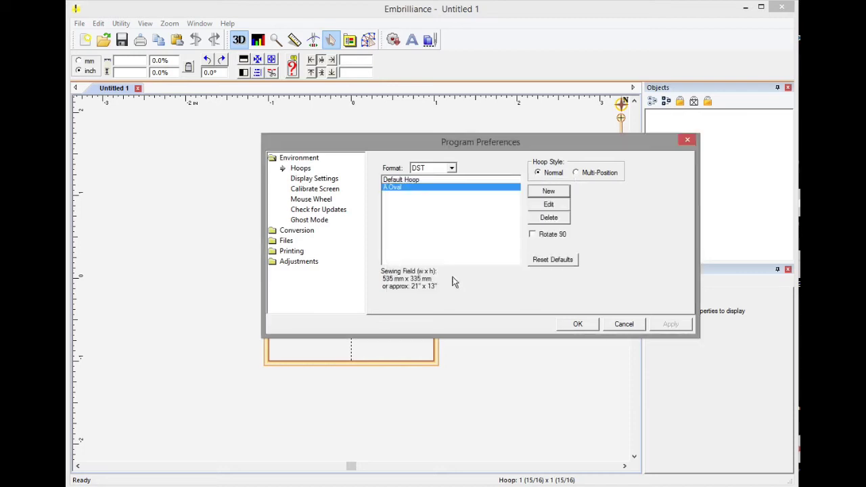
# - Create a new DST hoop 'B 30X30' measuring 285 × 285 mm
pyautogui.click(548, 193)
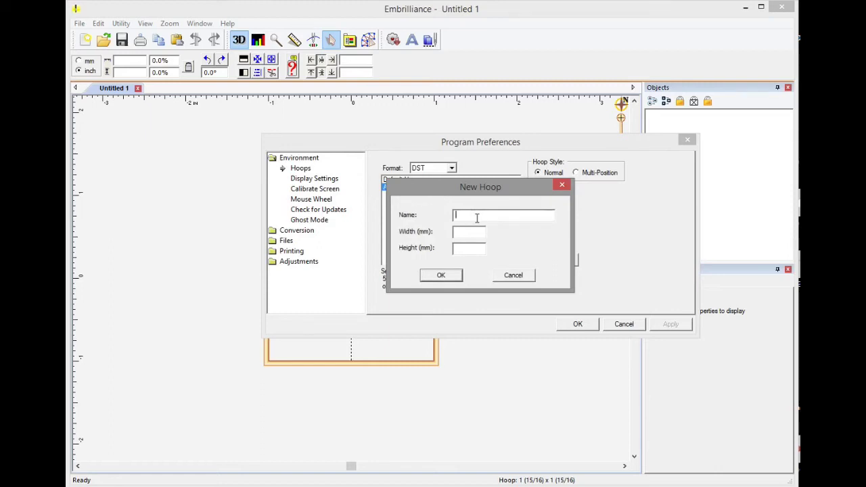
pyautogui.write('B 30X30')
pyautogui.click(465, 233)
pyautogui.write('285')
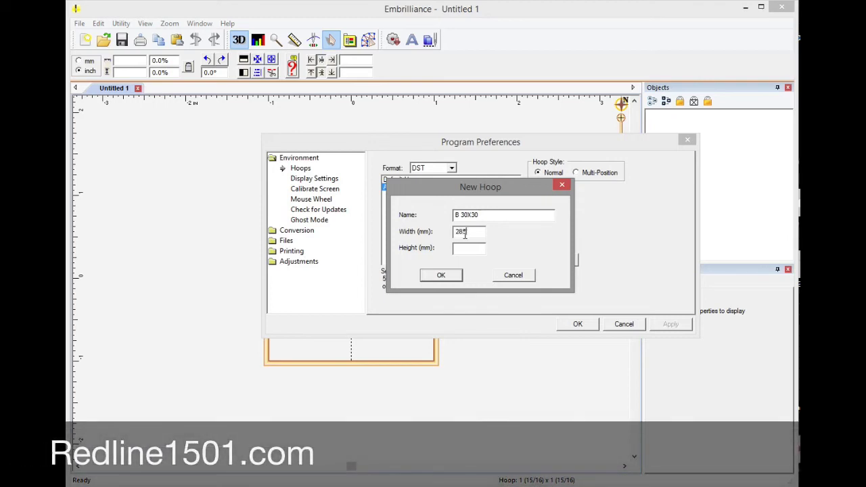
pyautogui.click(467, 248)
pyautogui.write('285')
pyautogui.click(441, 274)
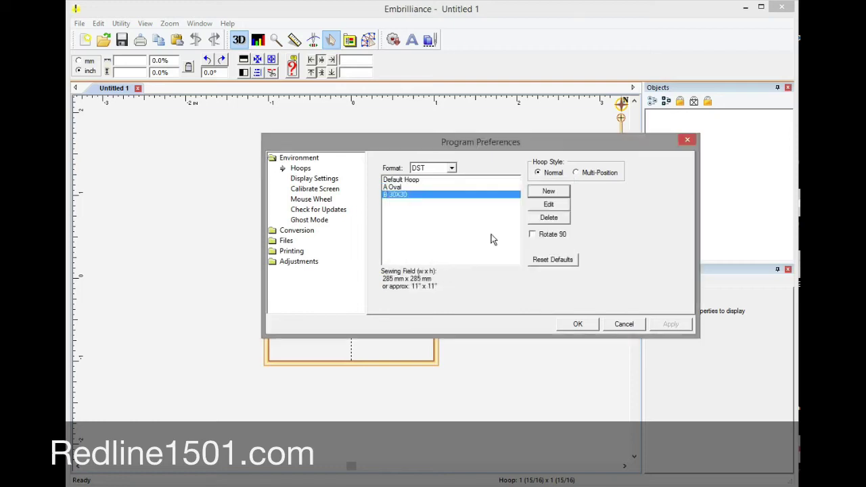
# - Create a new DST hoop 'C 19 Oval' measuring 175 × 175 mm
pyautogui.click(546, 193)
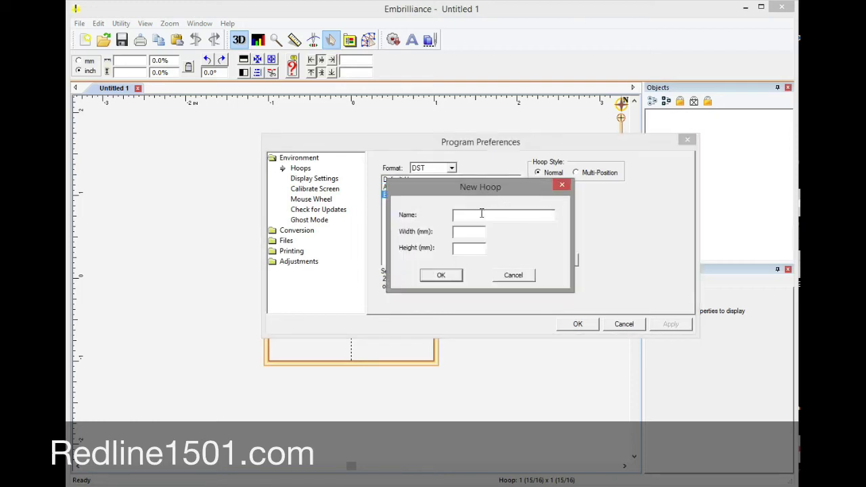
pyautogui.write('C 19 Oval')
pyautogui.click(474, 233)
pyautogui.write('175')
pyautogui.click(468, 248)
pyautogui.write('175')
pyautogui.click(441, 275)
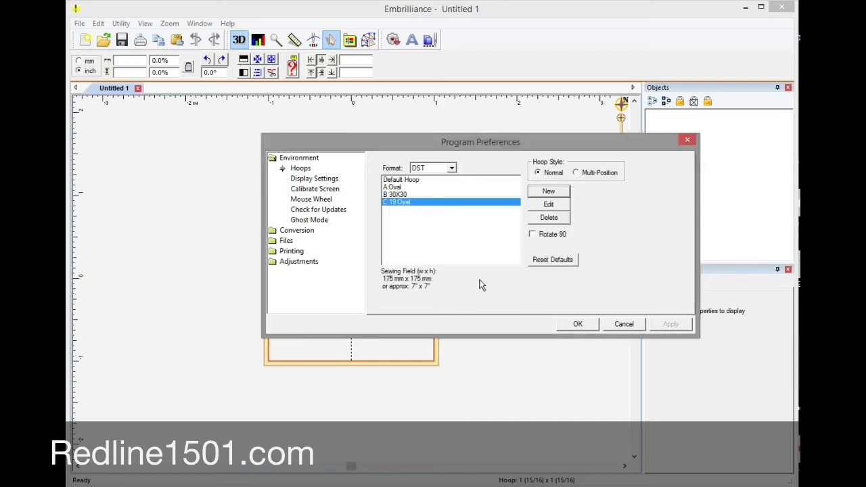
# - Start a new hoop named 'D 15 Oval' with width and height 135 mm
pyautogui.click(545, 192)
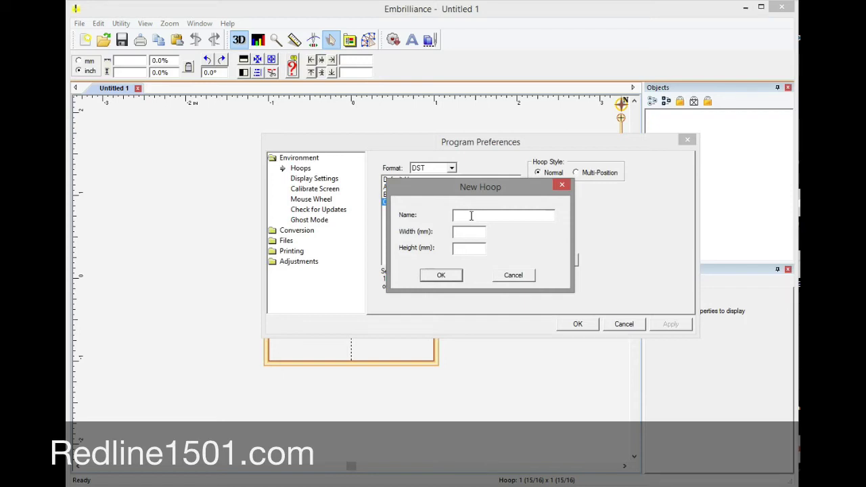
pyautogui.write('D 15 Oval')
pyautogui.click(479, 237)
pyautogui.write('135135')
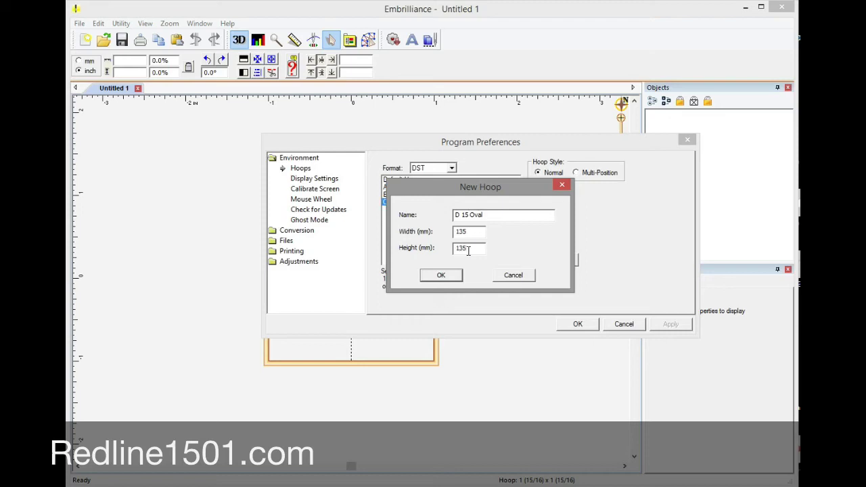
# - Save D 15 Oval and add the 'E 12 Oval' hoop at 105 × 105 mm
pyautogui.click(456, 276)
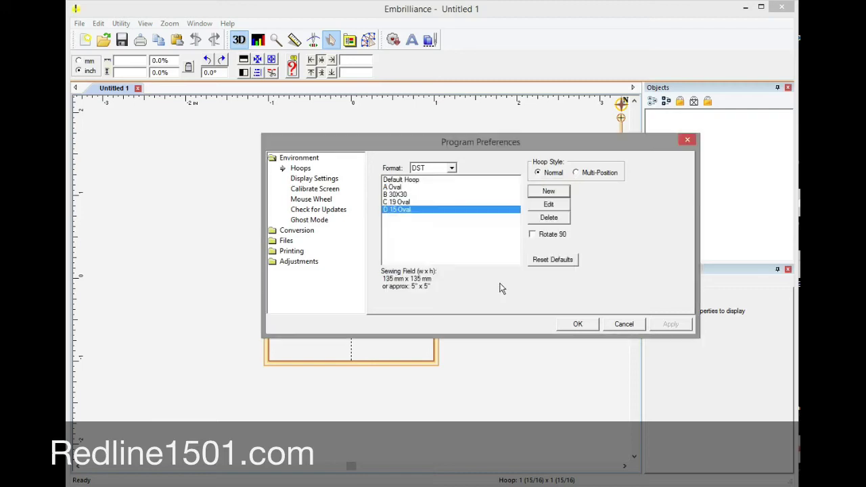
pyautogui.click(548, 192)
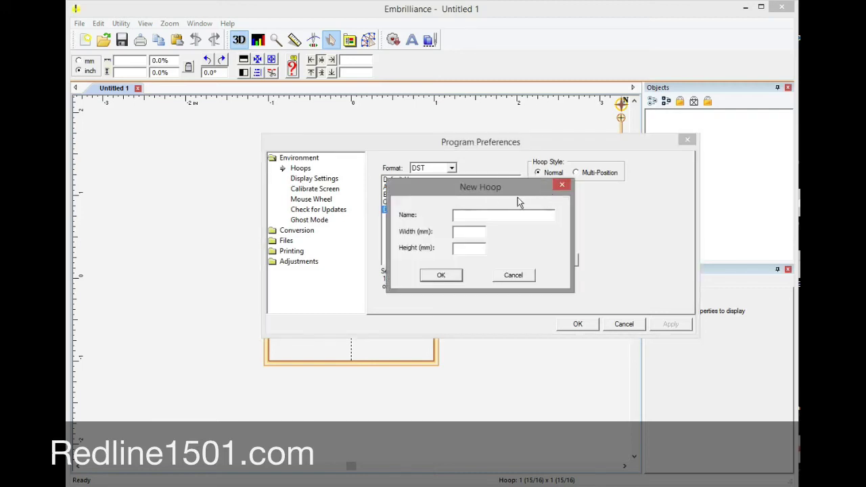
pyautogui.write('E 12Oval')
pyautogui.click(467, 232)
pyautogui.write('105')
pyautogui.click(457, 247)
pyautogui.write('105')
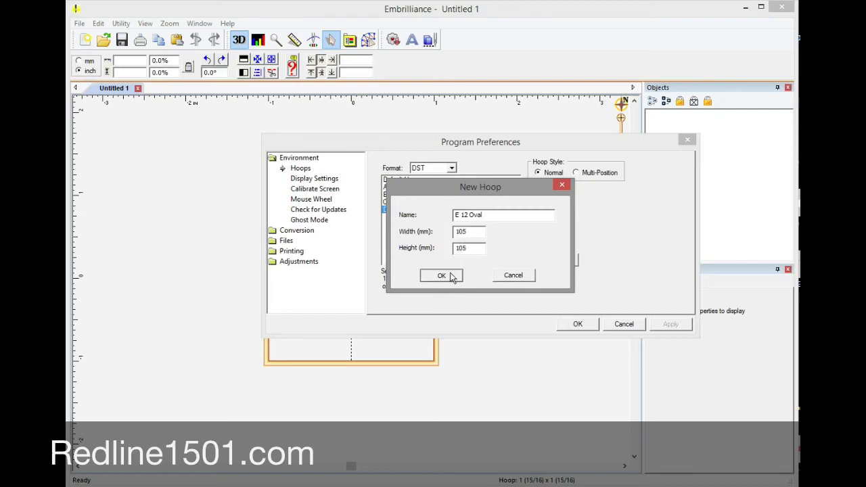
pyautogui.click(440, 274)
# - Add the 'F 9 Oval' hoop measuring 75 × 75 mm
pyautogui.click(551, 192)
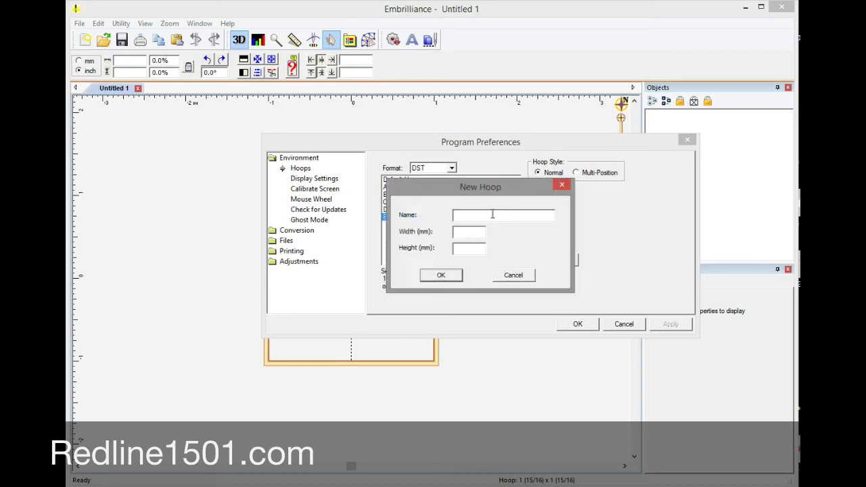
pyautogui.write('F 9 Oval')
pyautogui.click(482, 237)
pyautogui.write('75')
pyautogui.press('Tab')
pyautogui.write('75')
pyautogui.click(447, 281)
# - Add the 'Cap' hoop measuring 150 × 50 mm
pyautogui.click(543, 196)
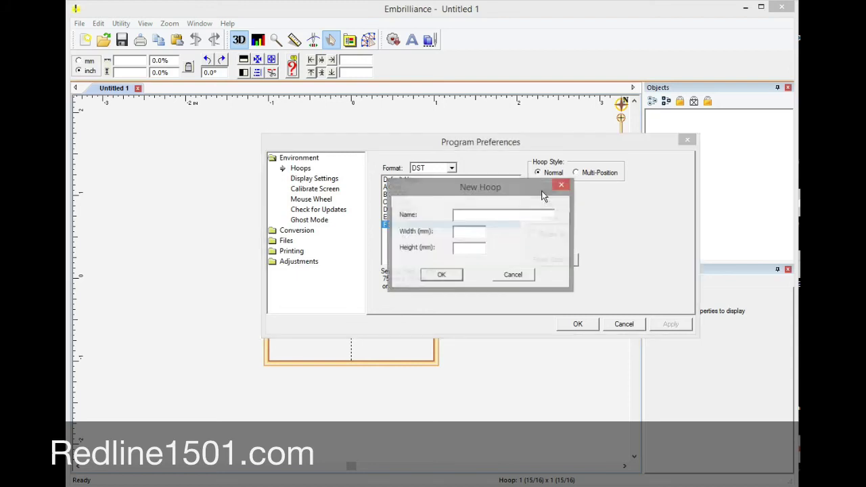
pyautogui.click(491, 218)
pyautogui.write('Cap')
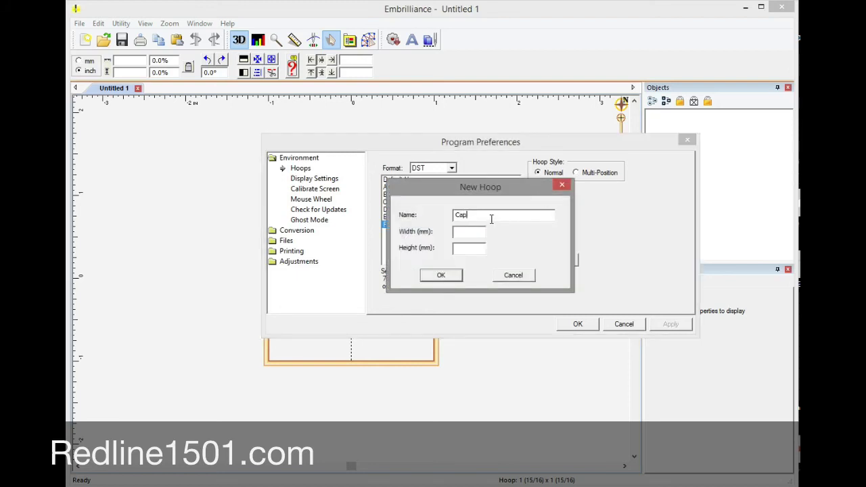
pyautogui.click(460, 233)
pyautogui.write('150')
pyautogui.click(472, 246)
pyautogui.write('50')
pyautogui.click(449, 276)
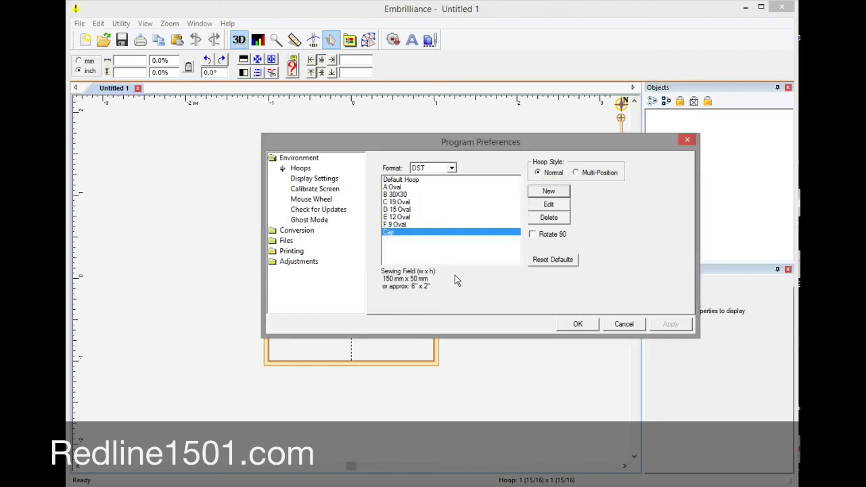
# - Select D 15 Oval as the active hoop, close preferences and zoom out
pyautogui.click(415, 211)
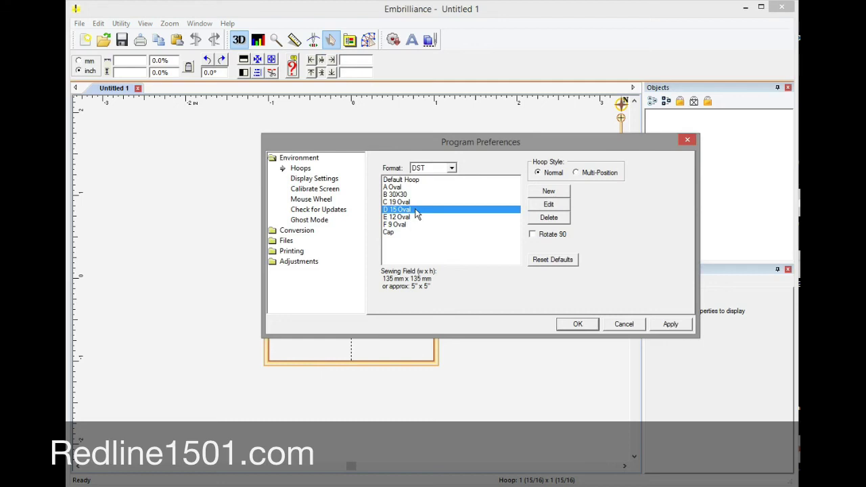
pyautogui.click(402, 217)
pyautogui.click(401, 211)
pyautogui.click(580, 324)
pyautogui.scroll(-2, 531, 301)
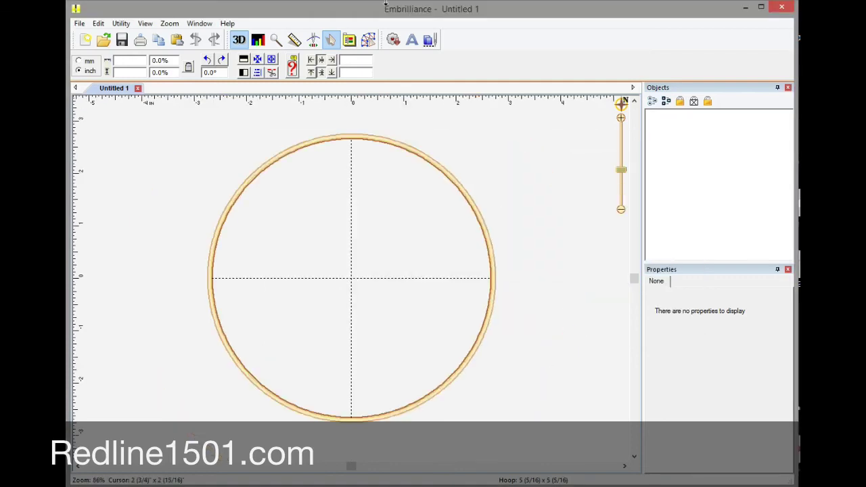
# - In Create Designs mode, draw a closed rounded outline and finish it as a red filled shape
pyautogui.click(368, 39)
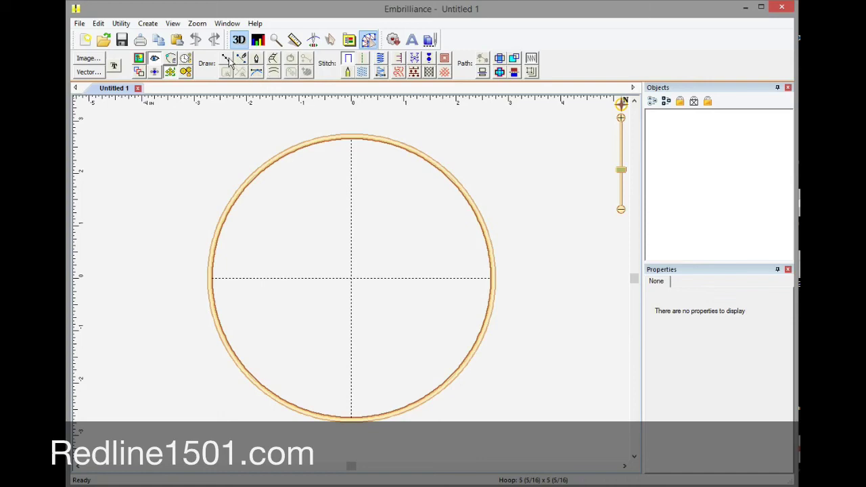
pyautogui.click(226, 58)
pyautogui.click(294, 173)
pyautogui.click(261, 245)
pyautogui.click(279, 327)
pyautogui.click(307, 338)
pyautogui.click(371, 339)
pyautogui.click(411, 323)
pyautogui.click(427, 264)
pyautogui.click(407, 196)
pyautogui.click(365, 167)
pyautogui.click(317, 169)
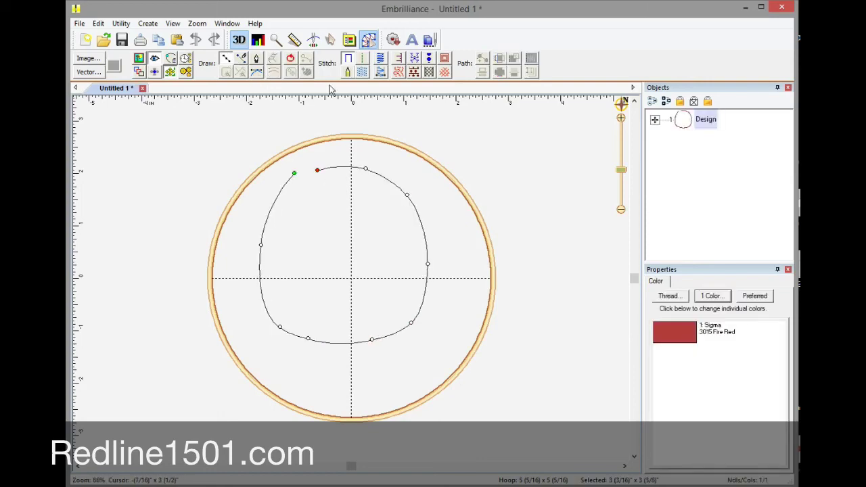
pyautogui.click(290, 60)
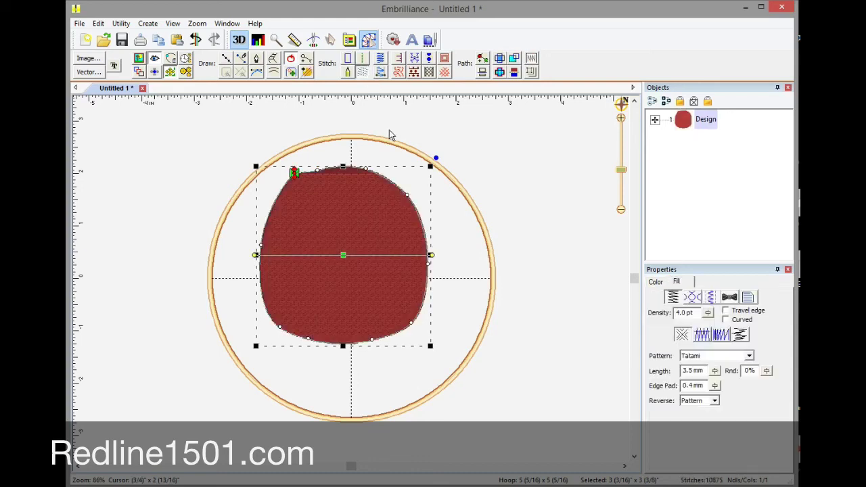
# - Drag the shape's corner handles to enlarge it to about 3 7/16 x 3 5/8 inches
pyautogui.moveTo(431, 347); pyautogui.dragTo(474, 391)
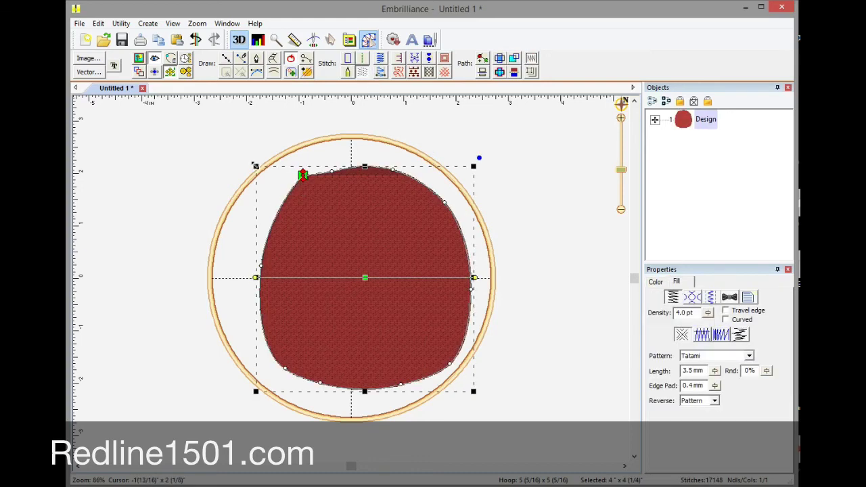
pyautogui.moveTo(256, 166); pyautogui.dragTo(238, 148)
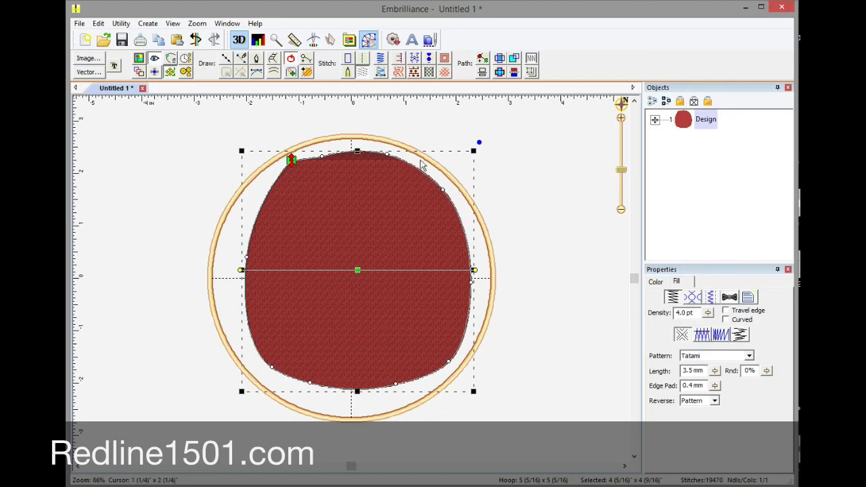
pyautogui.moveTo(472, 150); pyautogui.dragTo(404, 92)
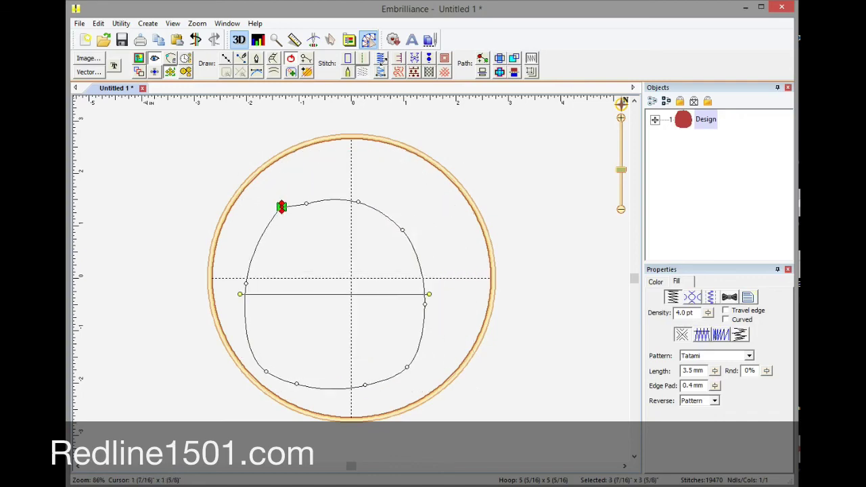
# - Back in Edit mode, center the shape in the hoop and fit it to the hoop (146.1%)
pyautogui.click(368, 40)
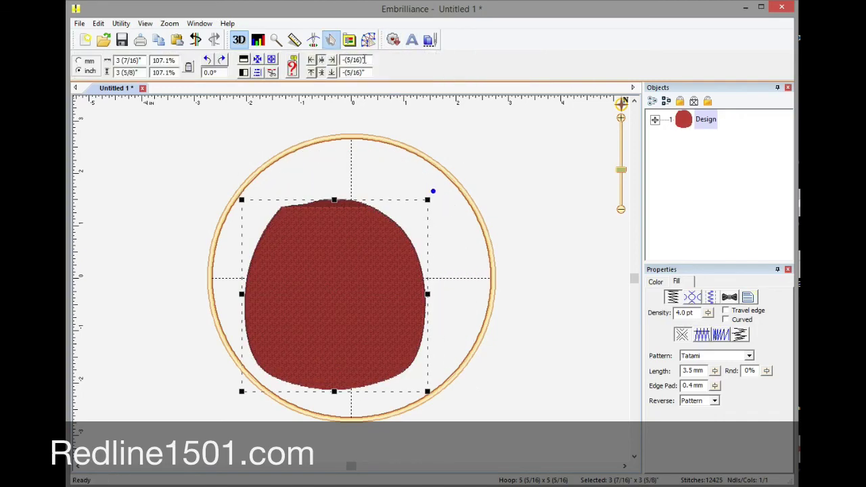
pyautogui.click(258, 60)
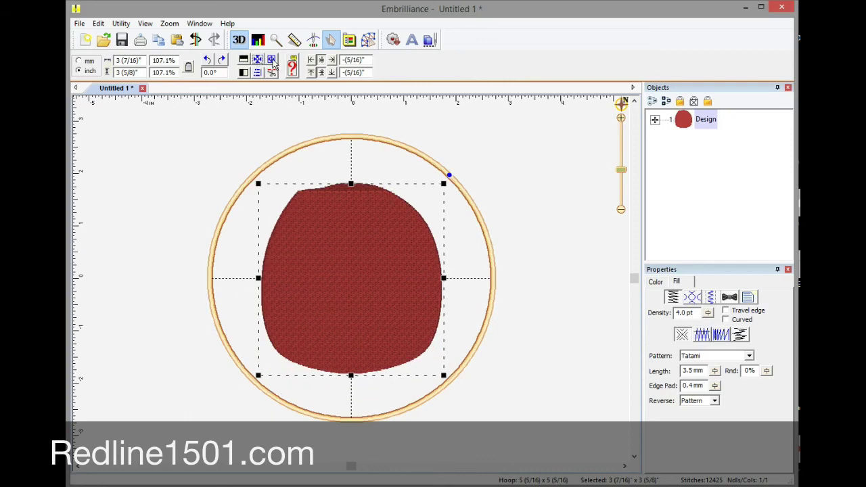
pyautogui.click(272, 60)
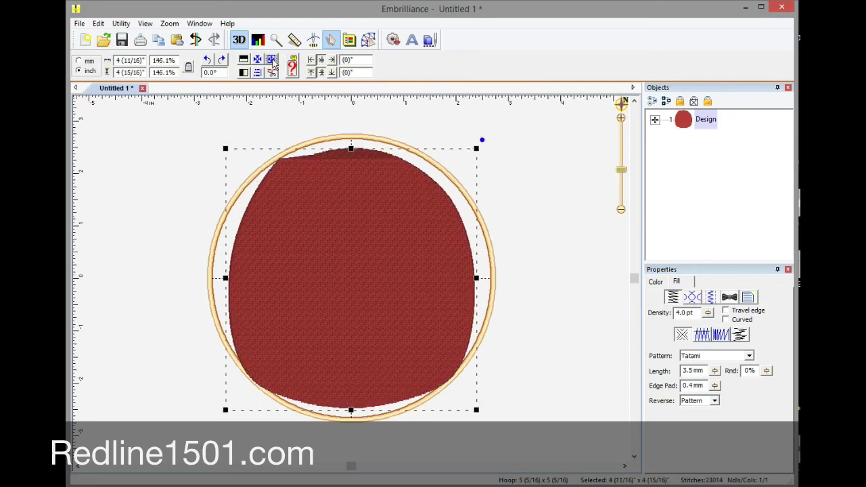